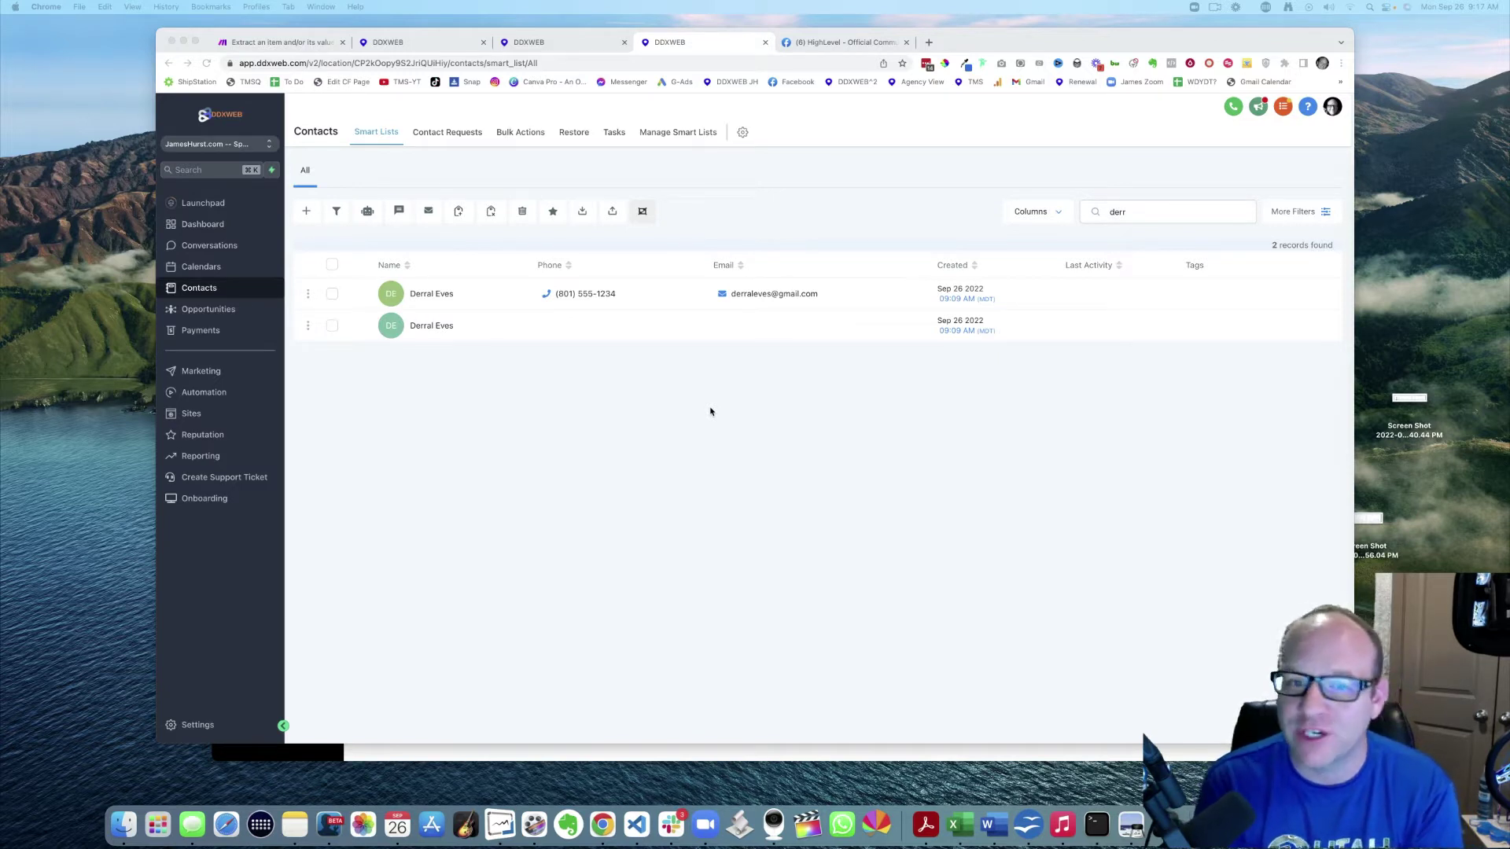
Select both duplicate contact rows and open the Merge Contacts comparison with the first as master.
{"action": "left_click", "coordinate": [635, 399]}
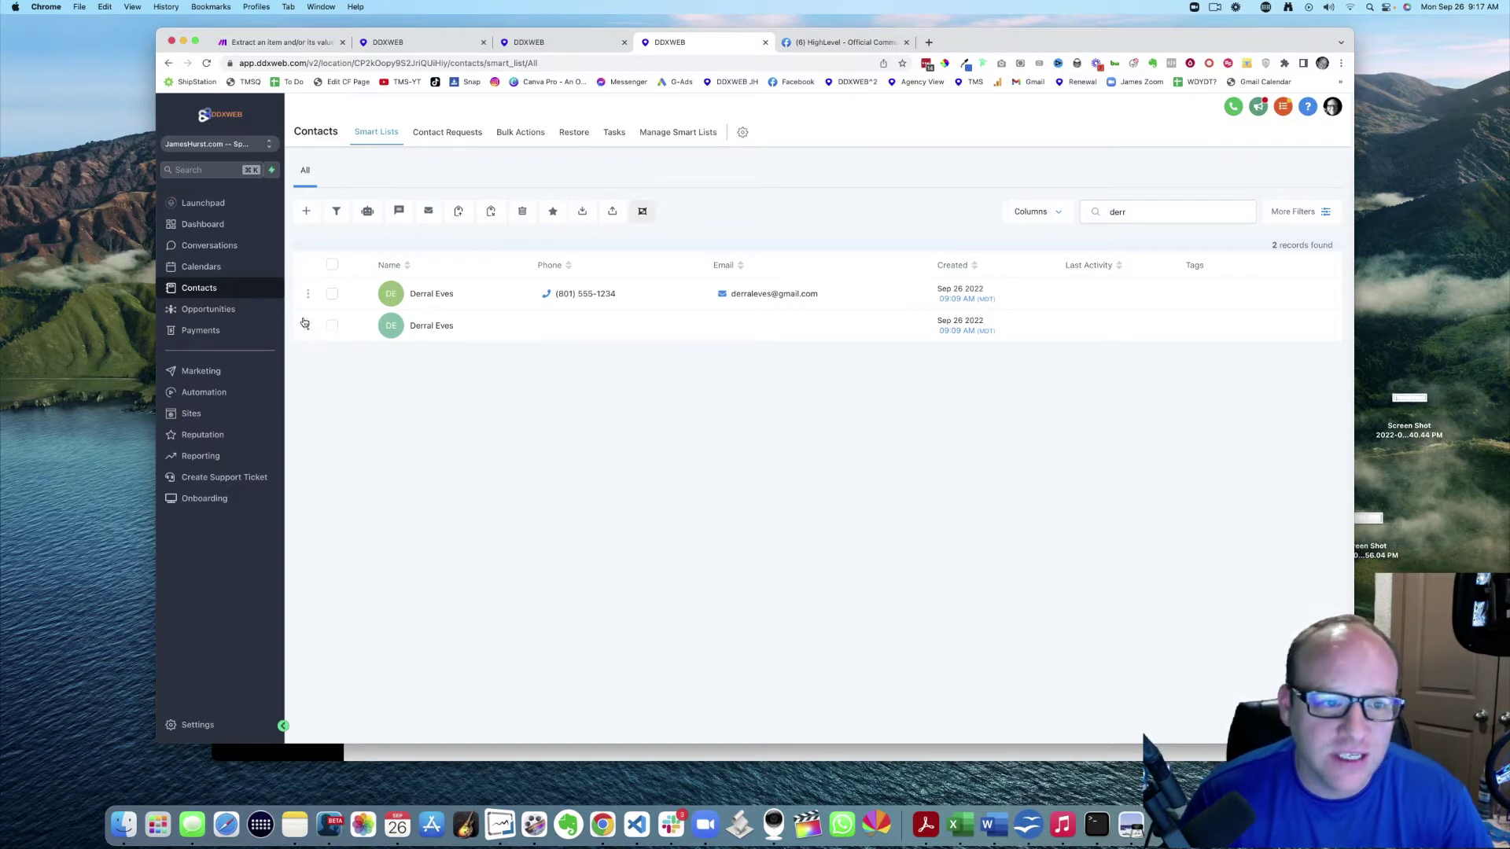
{"action": "left_click", "coordinate": [332, 325]}
{"action": "left_click", "coordinate": [332, 295]}
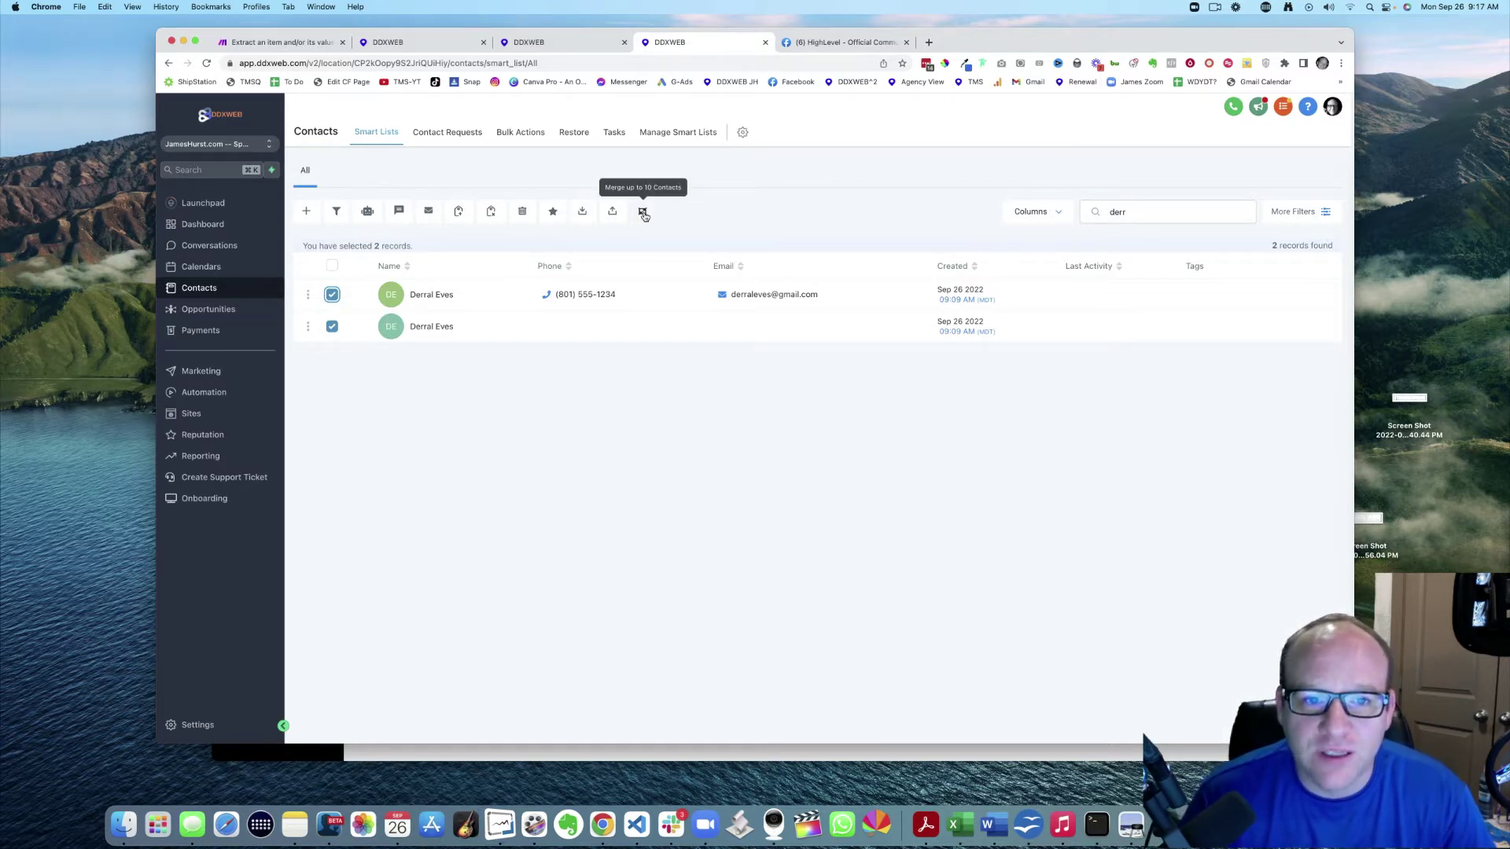
{"action": "left_click", "coordinate": [643, 212]}
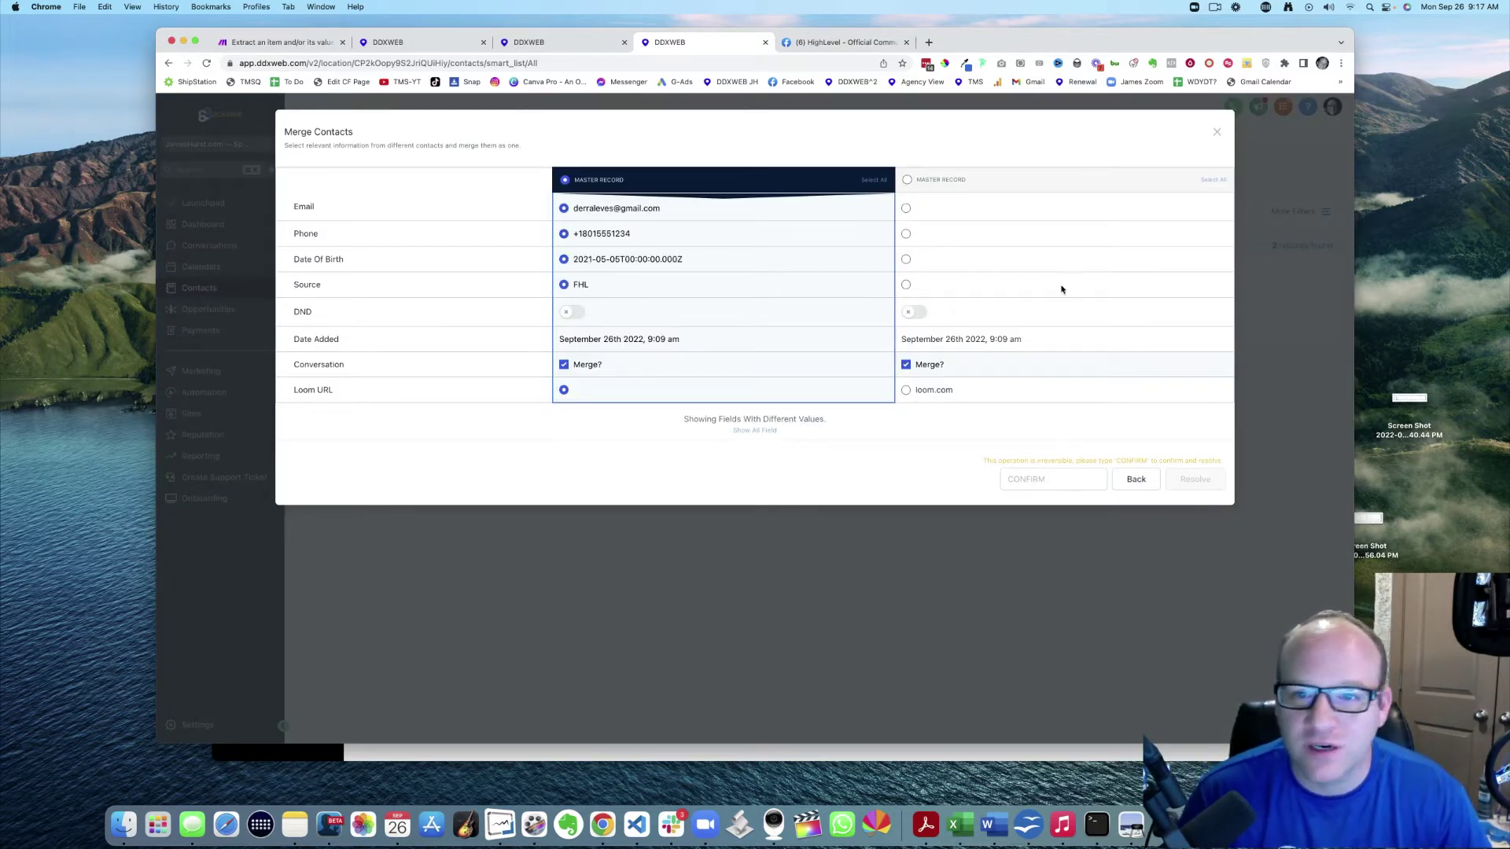
{"action": "triple_click", "coordinate": [855, 146]}
{"action": "triple_click", "coordinate": [823, 136]}
{"action": "left_click", "coordinate": [823, 136]}
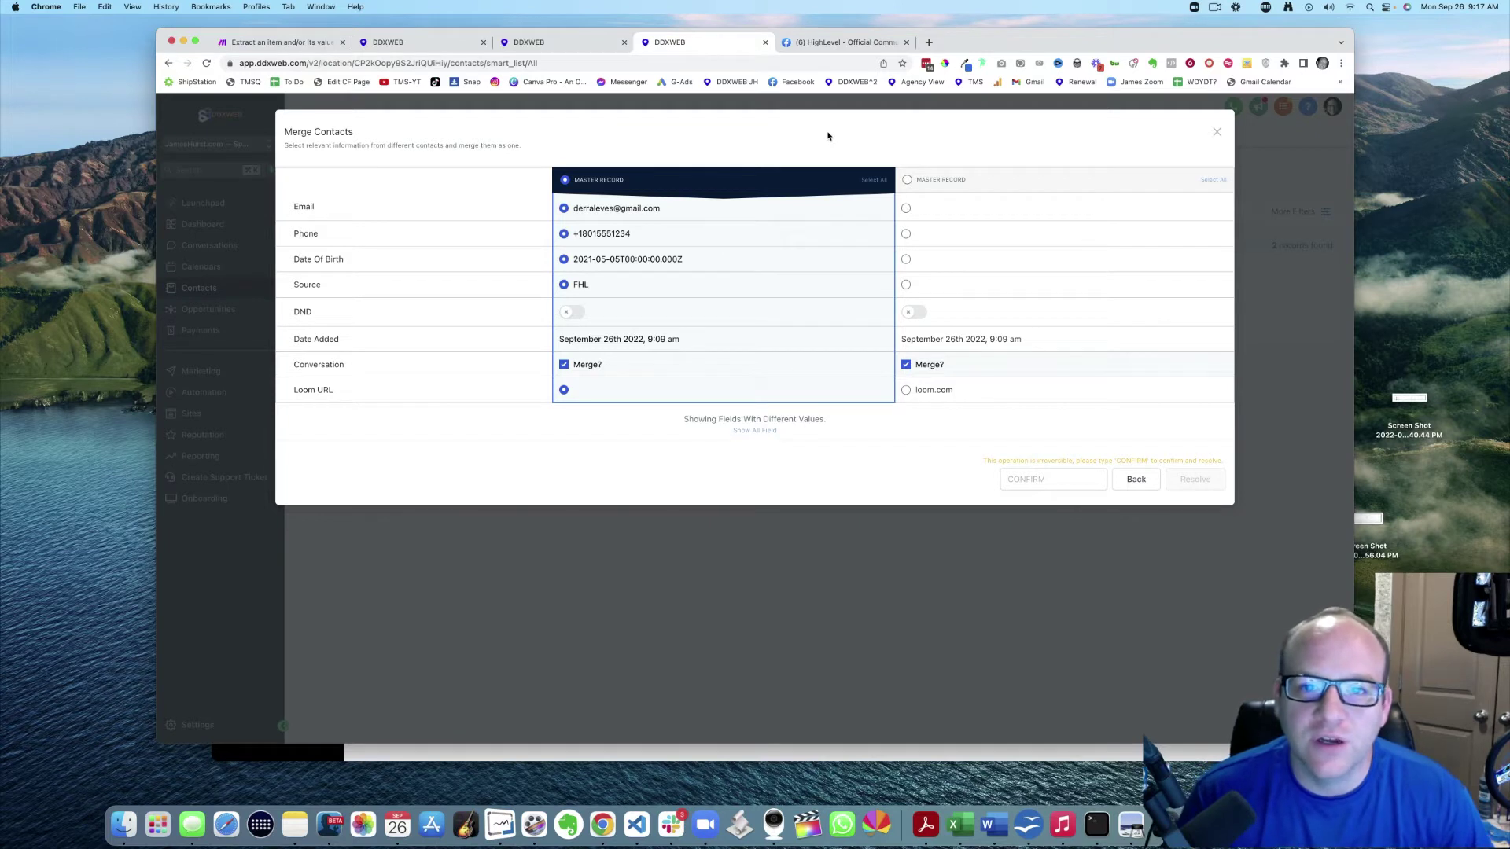
{"action": "left_click_drag", "start_coordinate": [303, 207], "coordinate": [330, 214]}
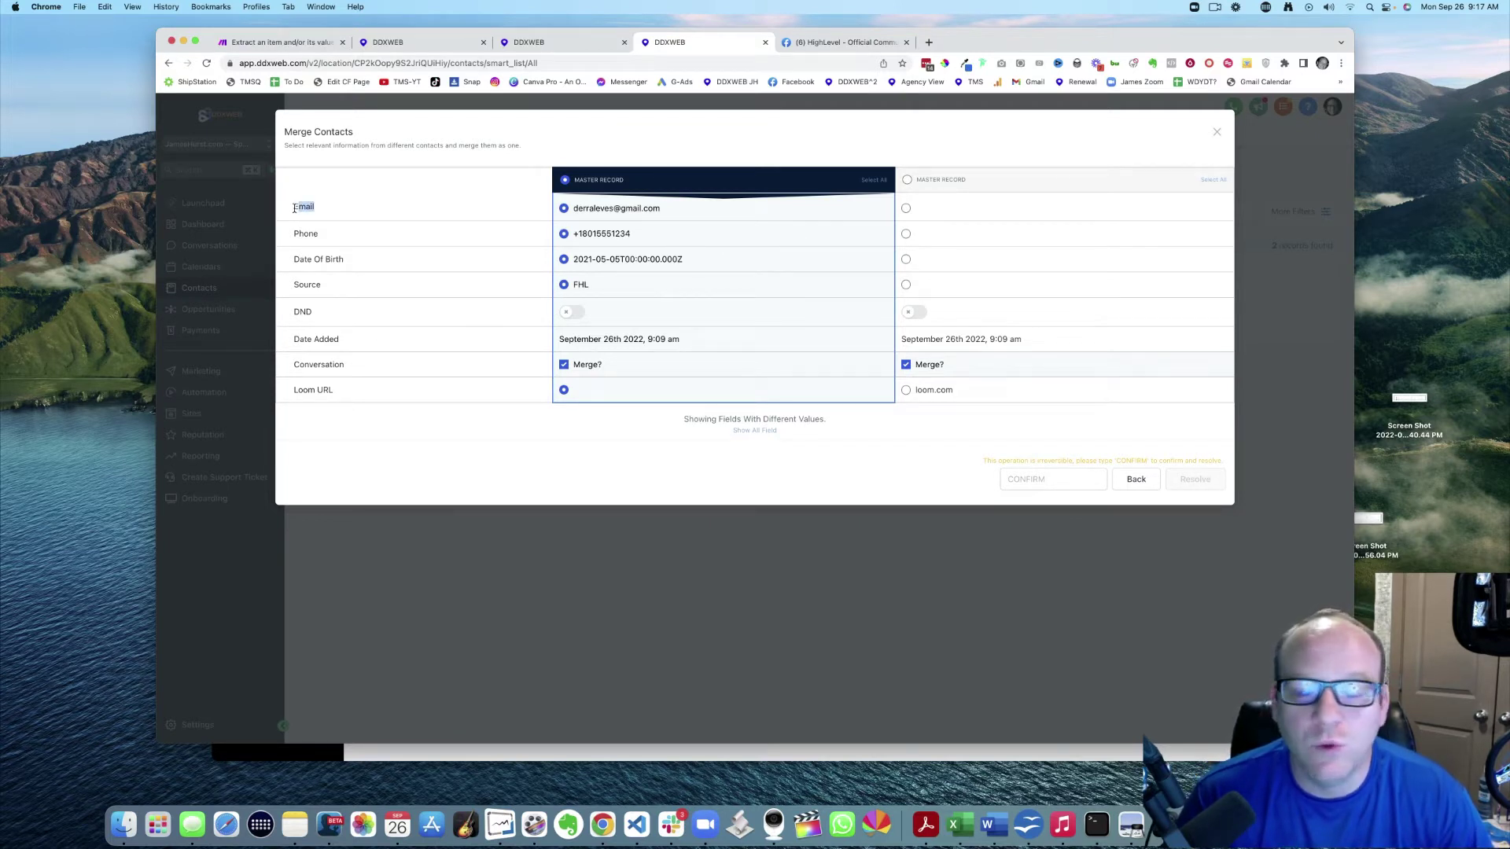
{"action": "left_click_drag", "start_coordinate": [294, 208], "coordinate": [633, 221]}
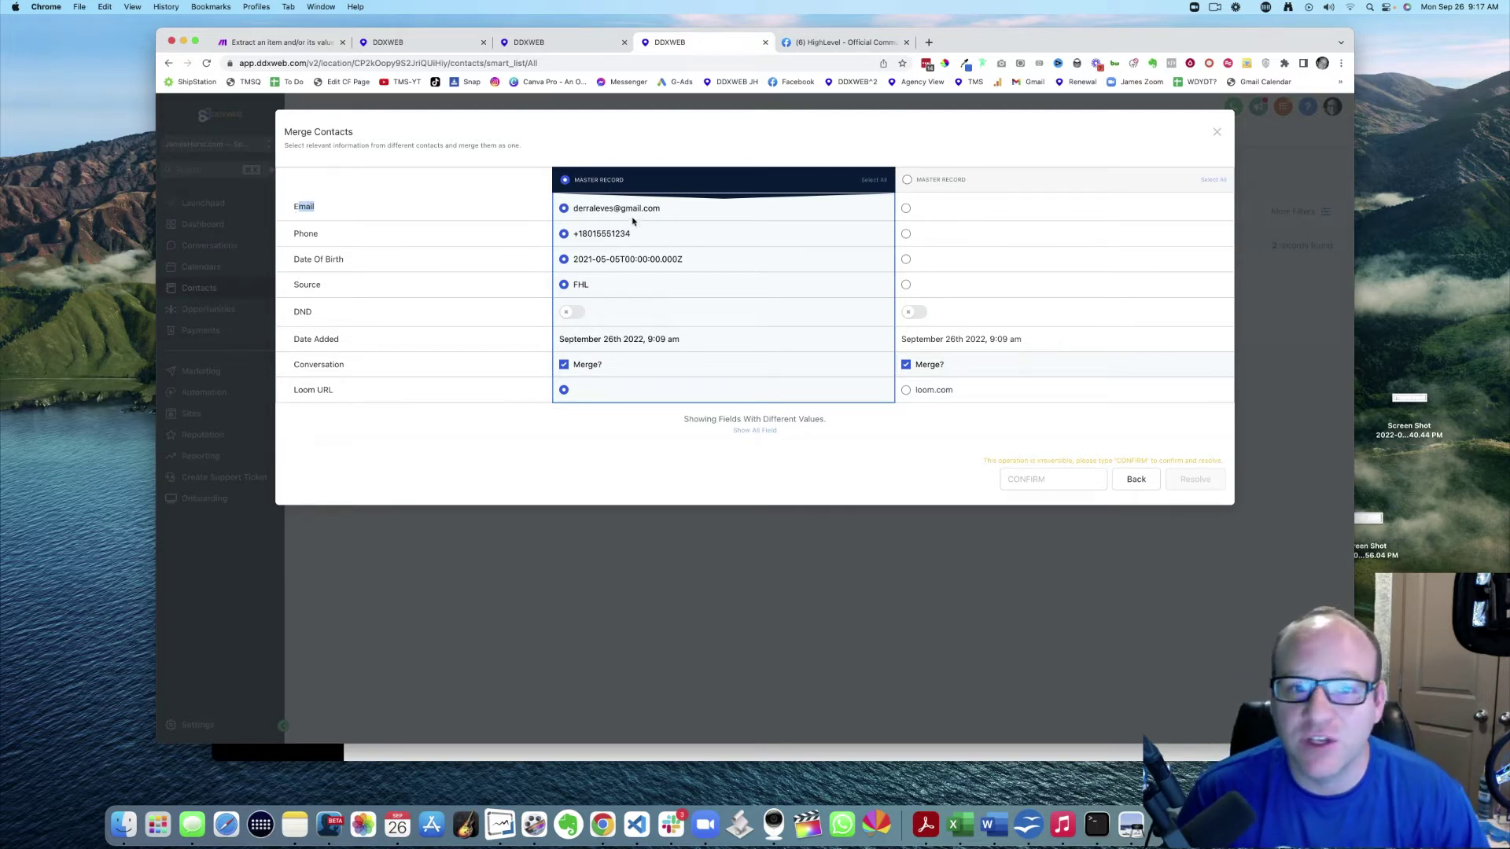
{"action": "left_click", "coordinate": [906, 208]}
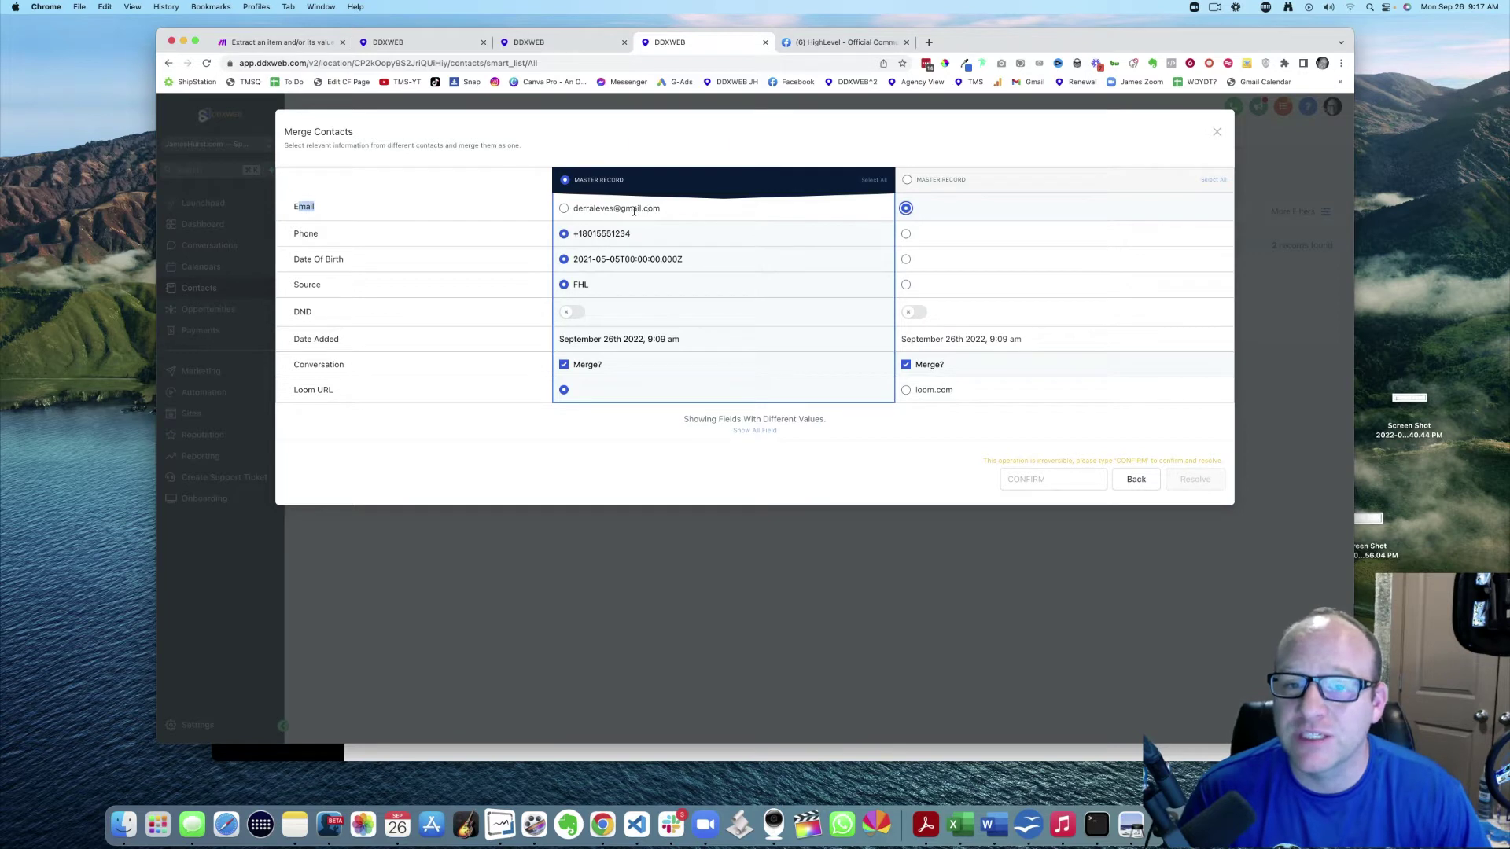
{"action": "left_click_drag", "start_coordinate": [586, 208], "coordinate": [661, 214]}
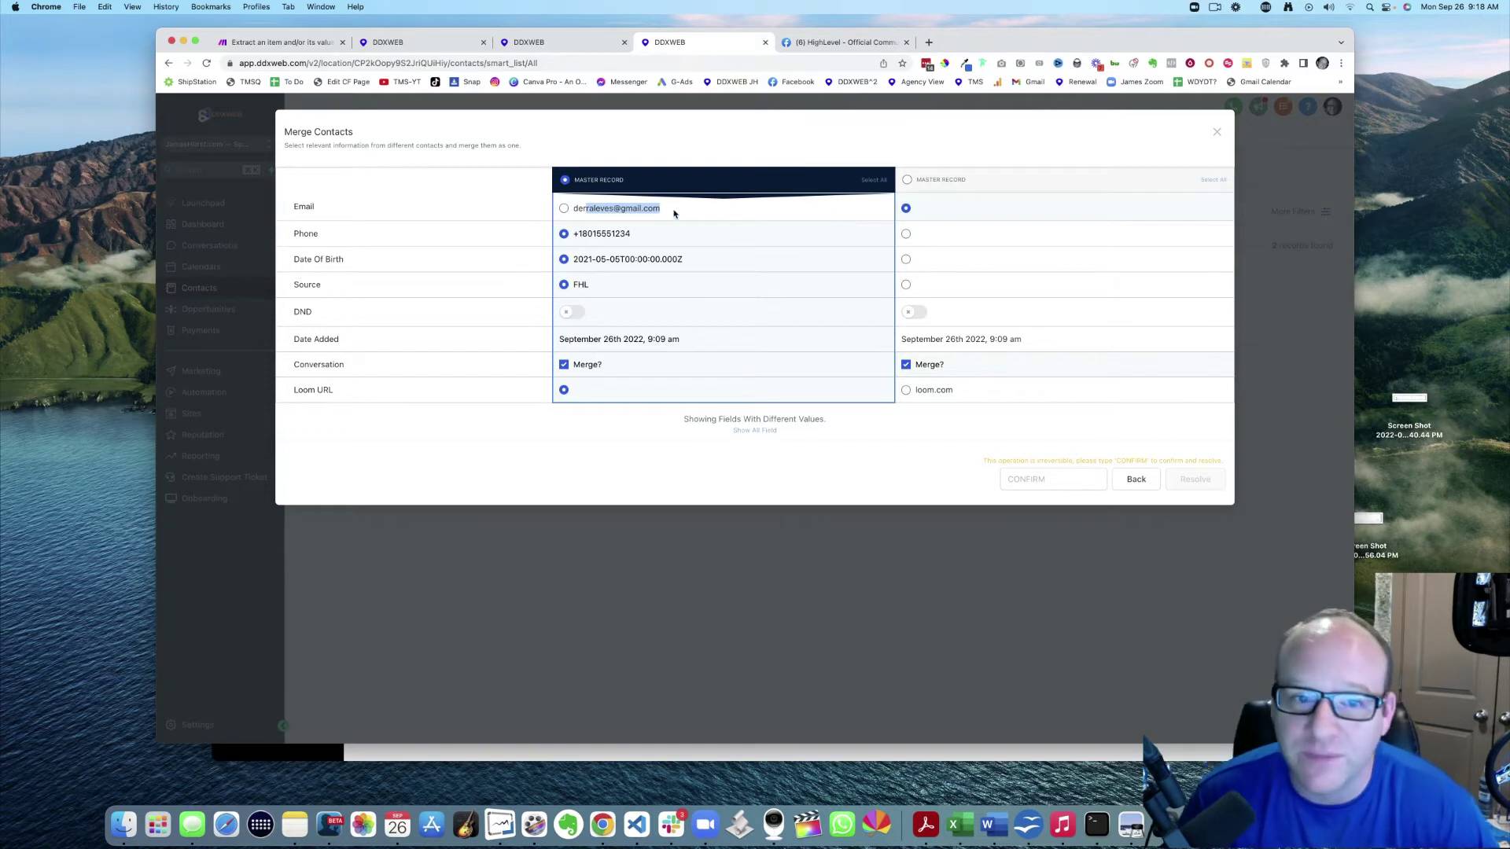
{"action": "left_click", "coordinate": [564, 210]}
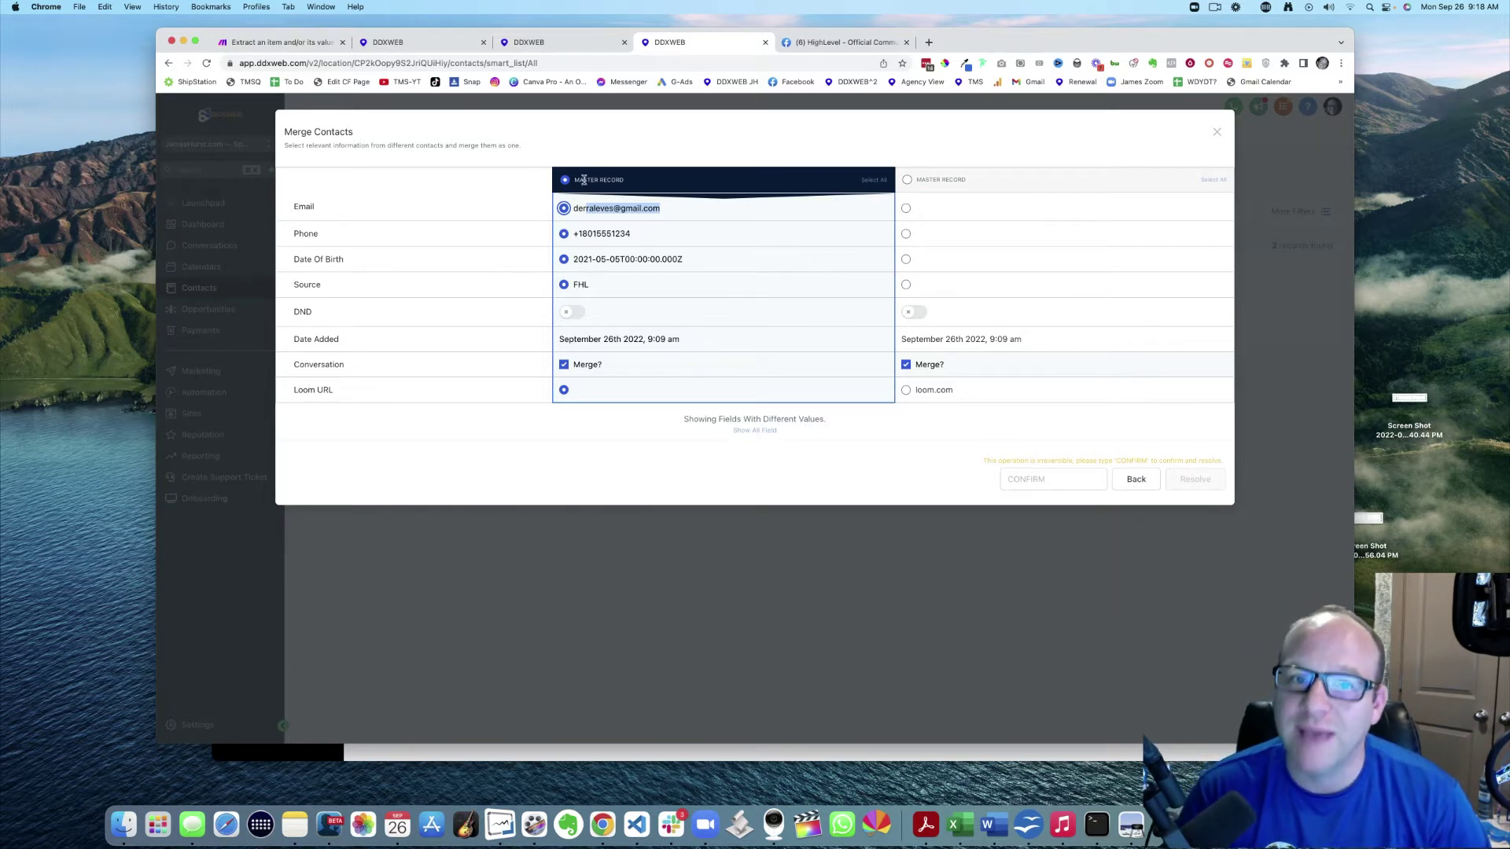
{"action": "left_click_drag", "start_coordinate": [574, 181], "coordinate": [622, 181]}
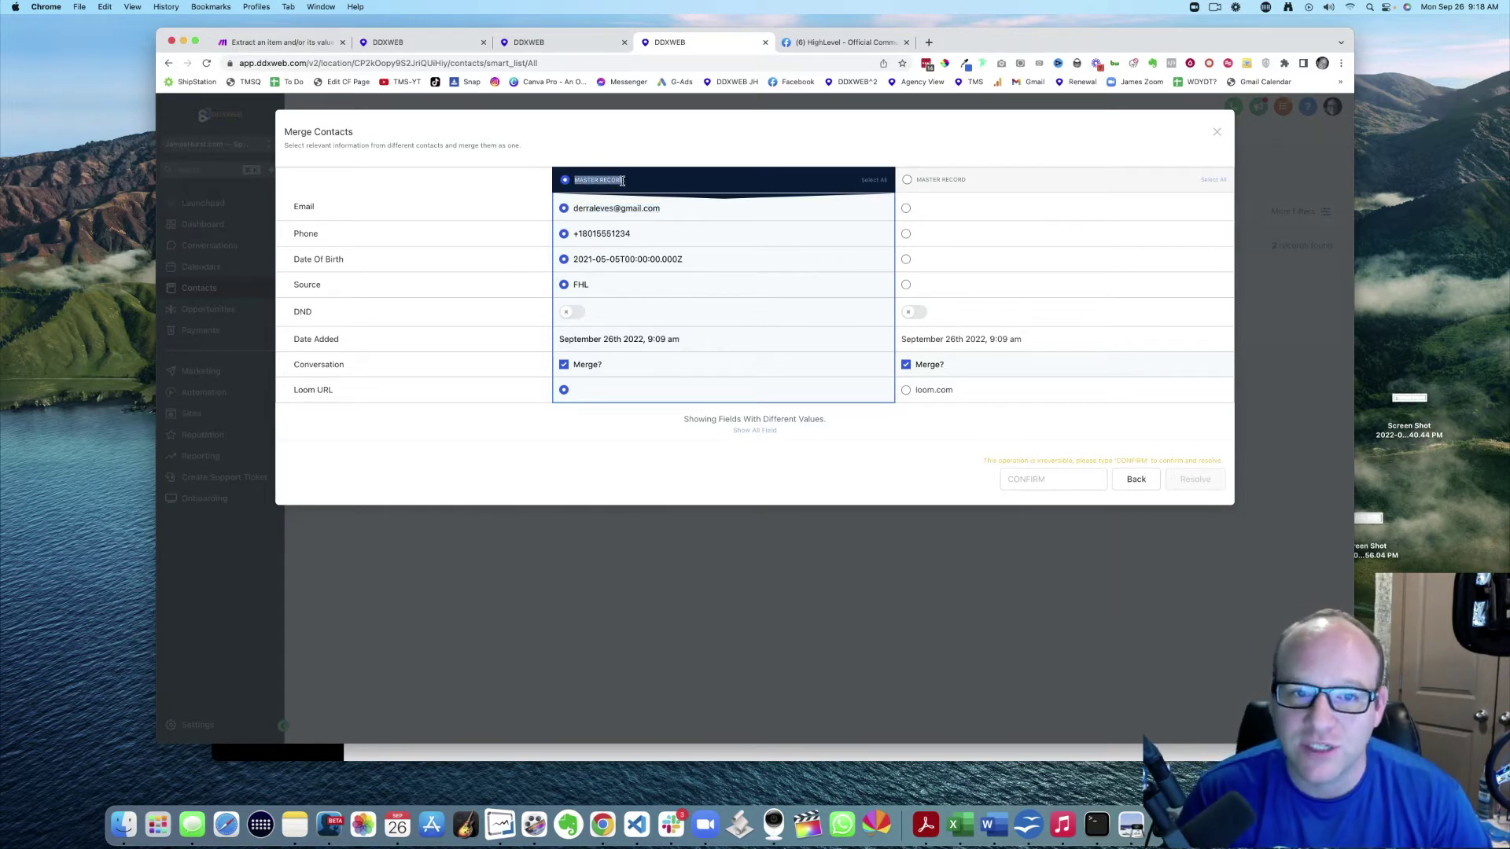
Keep the duplicate's conversation merged and choose its loom.com value for Loom URL.
{"action": "left_click", "coordinate": [906, 365]}
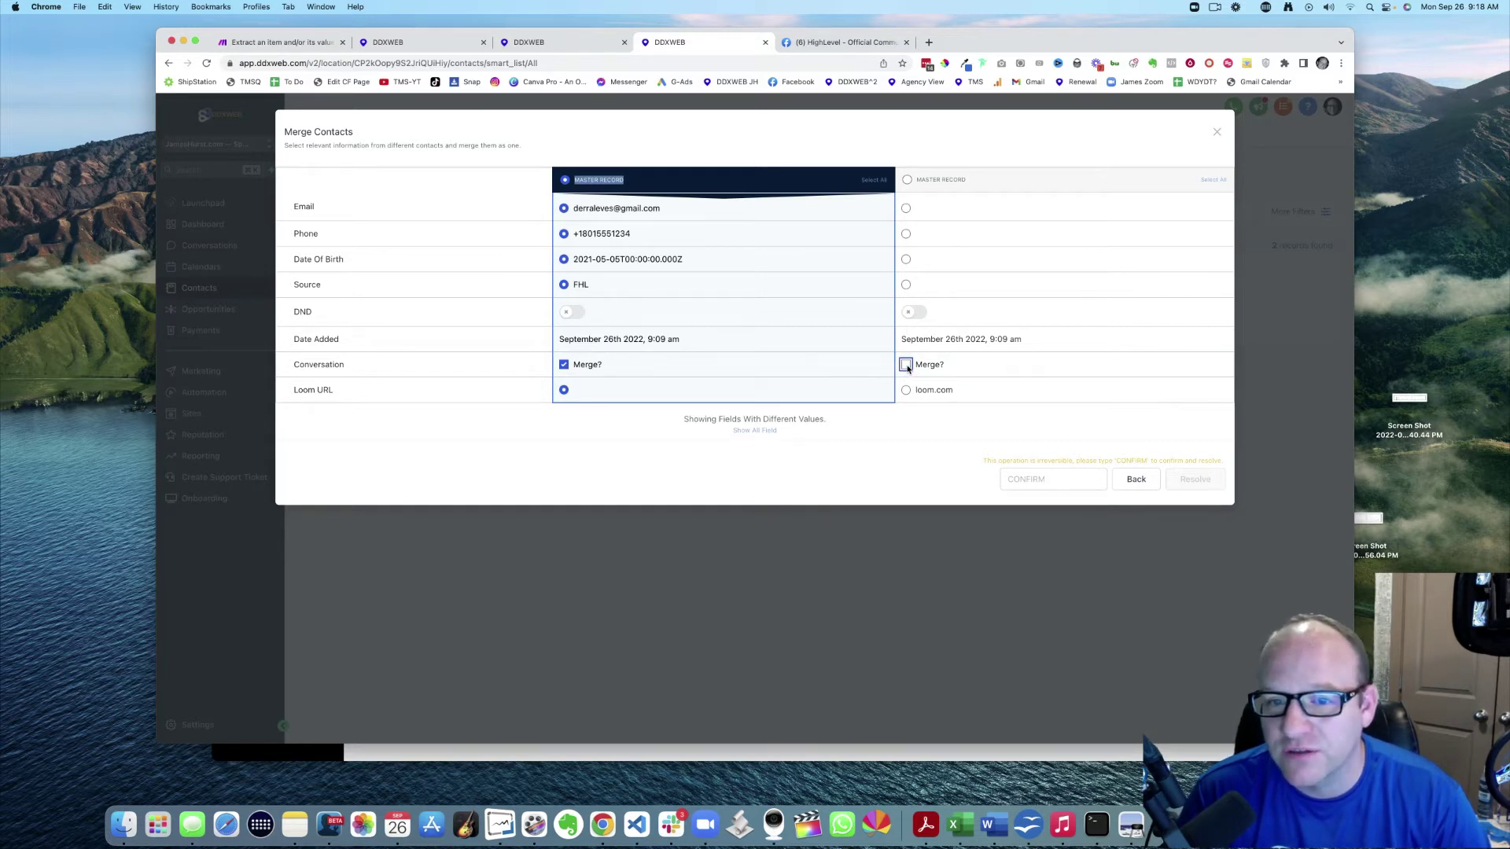
{"action": "left_click", "coordinate": [906, 365]}
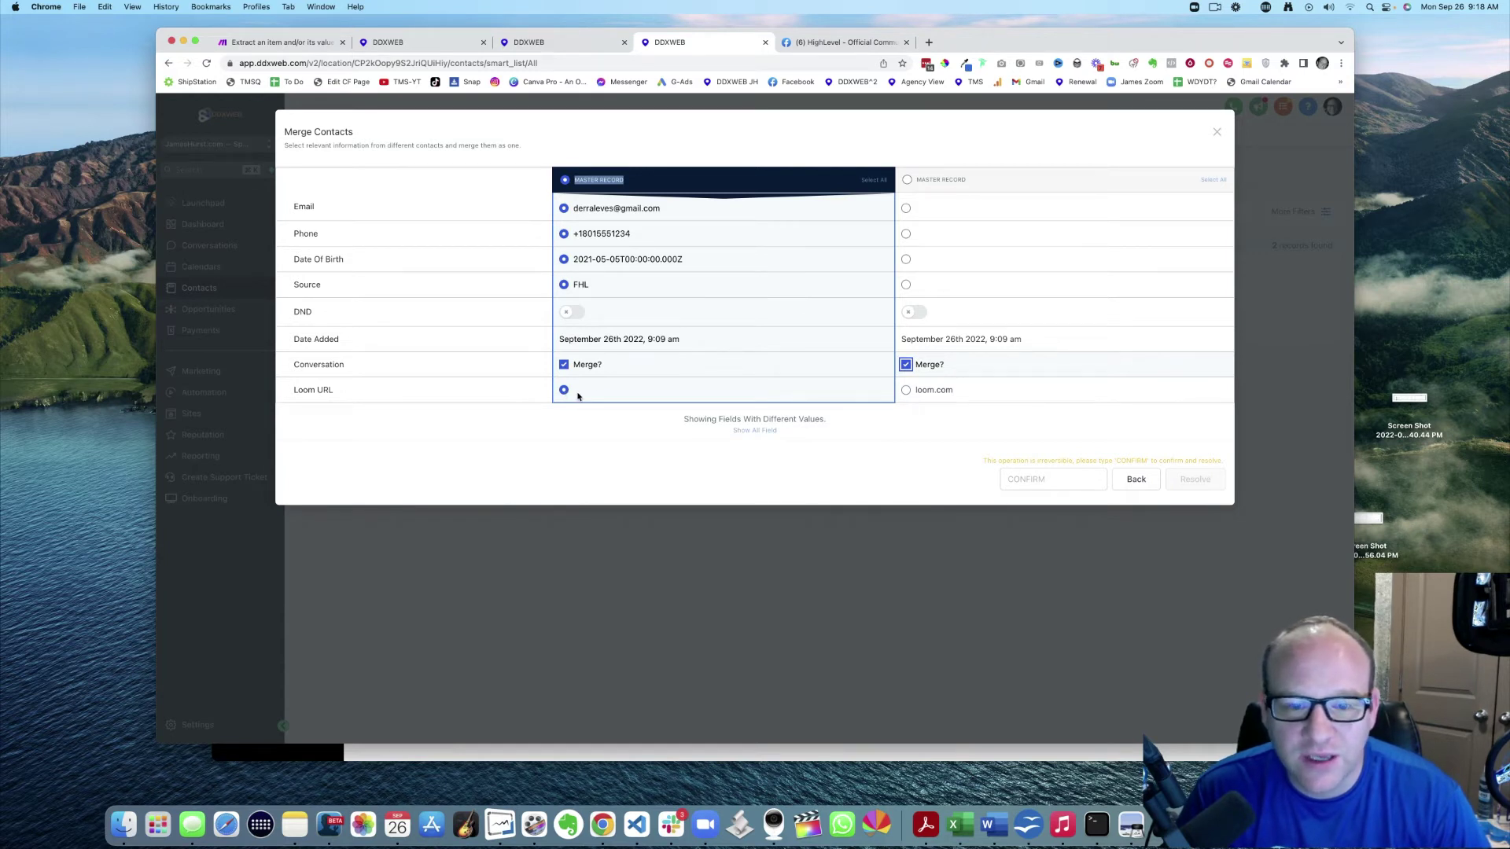
{"action": "left_click_drag", "start_coordinate": [916, 389], "coordinate": [965, 395]}
{"action": "left_click", "coordinate": [934, 433]}
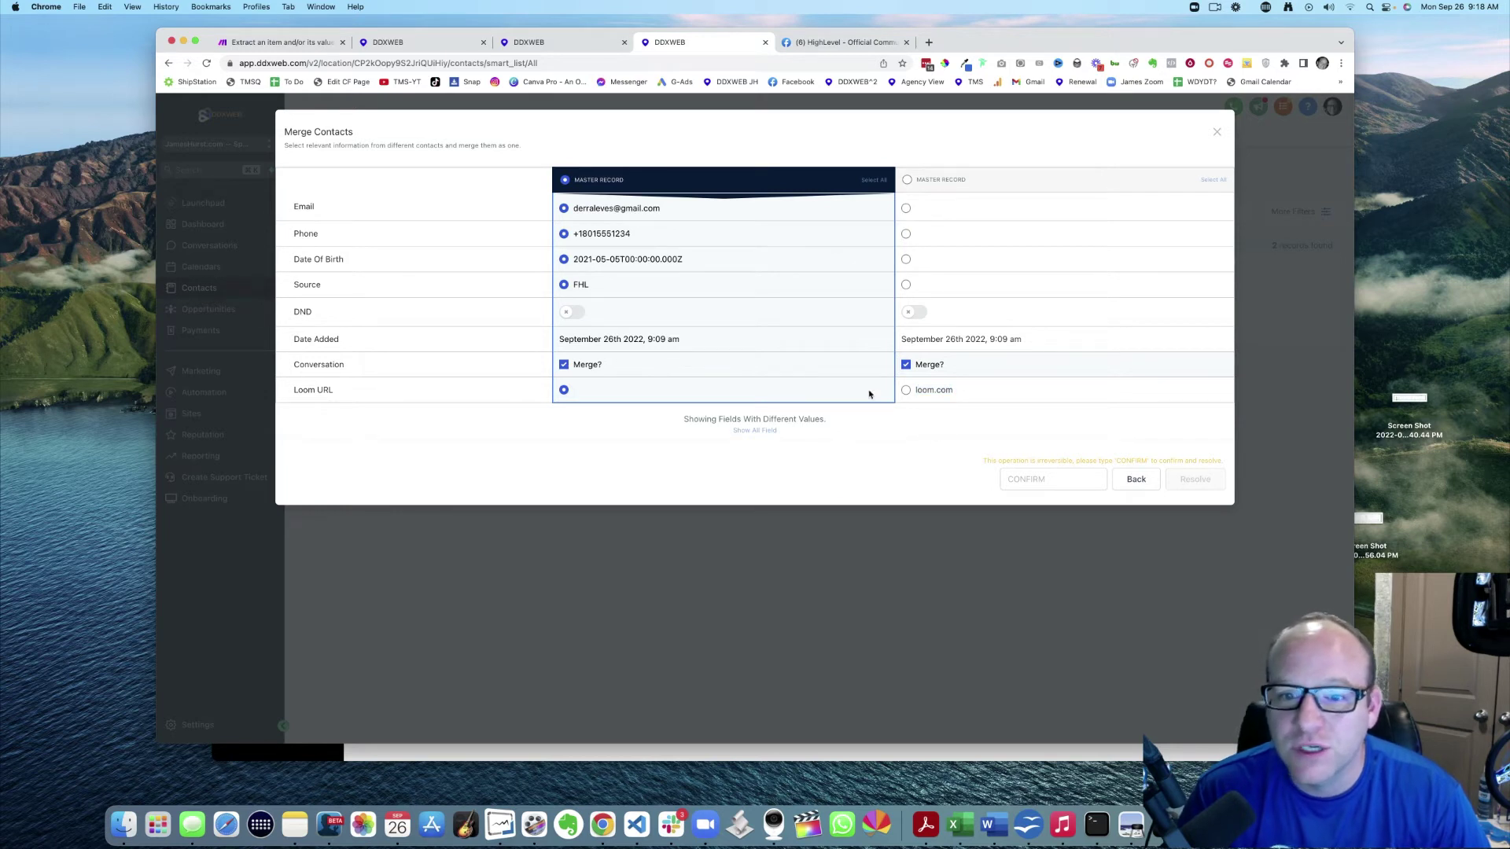
{"action": "left_click", "coordinate": [906, 390]}
Enter CONFIRM in the confirmation box and resolve the merge of the two contacts.
{"action": "left_click", "coordinate": [1037, 478]}
{"action": "type", "text": "COPNFRI"}
{"action": "key", "text": "BackSpace"}
{"action": "key", "text": "BackSpace"}
{"action": "key", "text": "BackSpace"}
{"action": "key", "text": "BackSpace"}
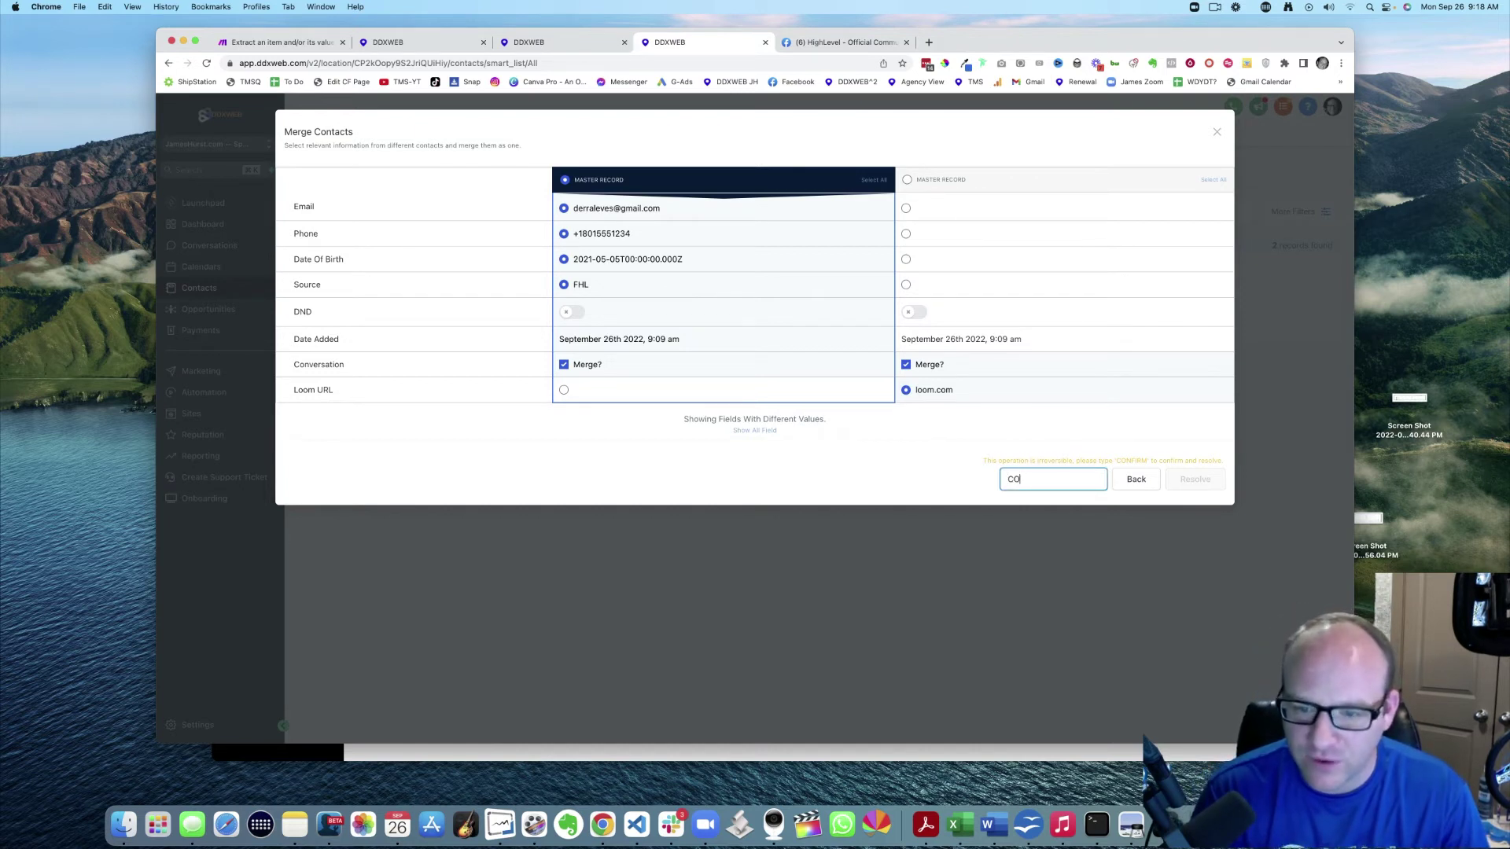
{"action": "type", "text": "FIRM"}
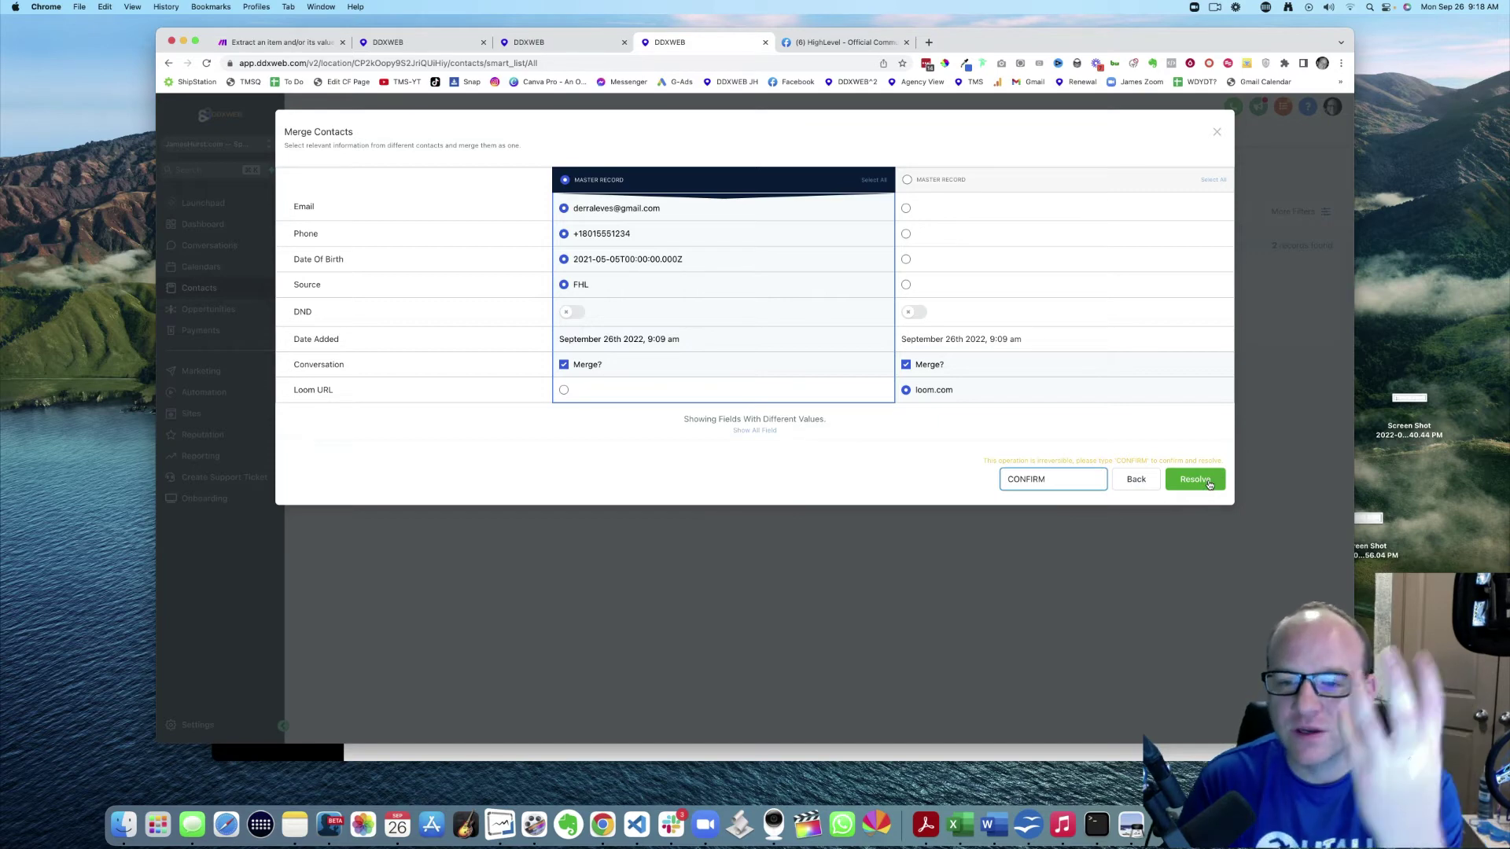
{"action": "left_click", "coordinate": [1209, 481]}
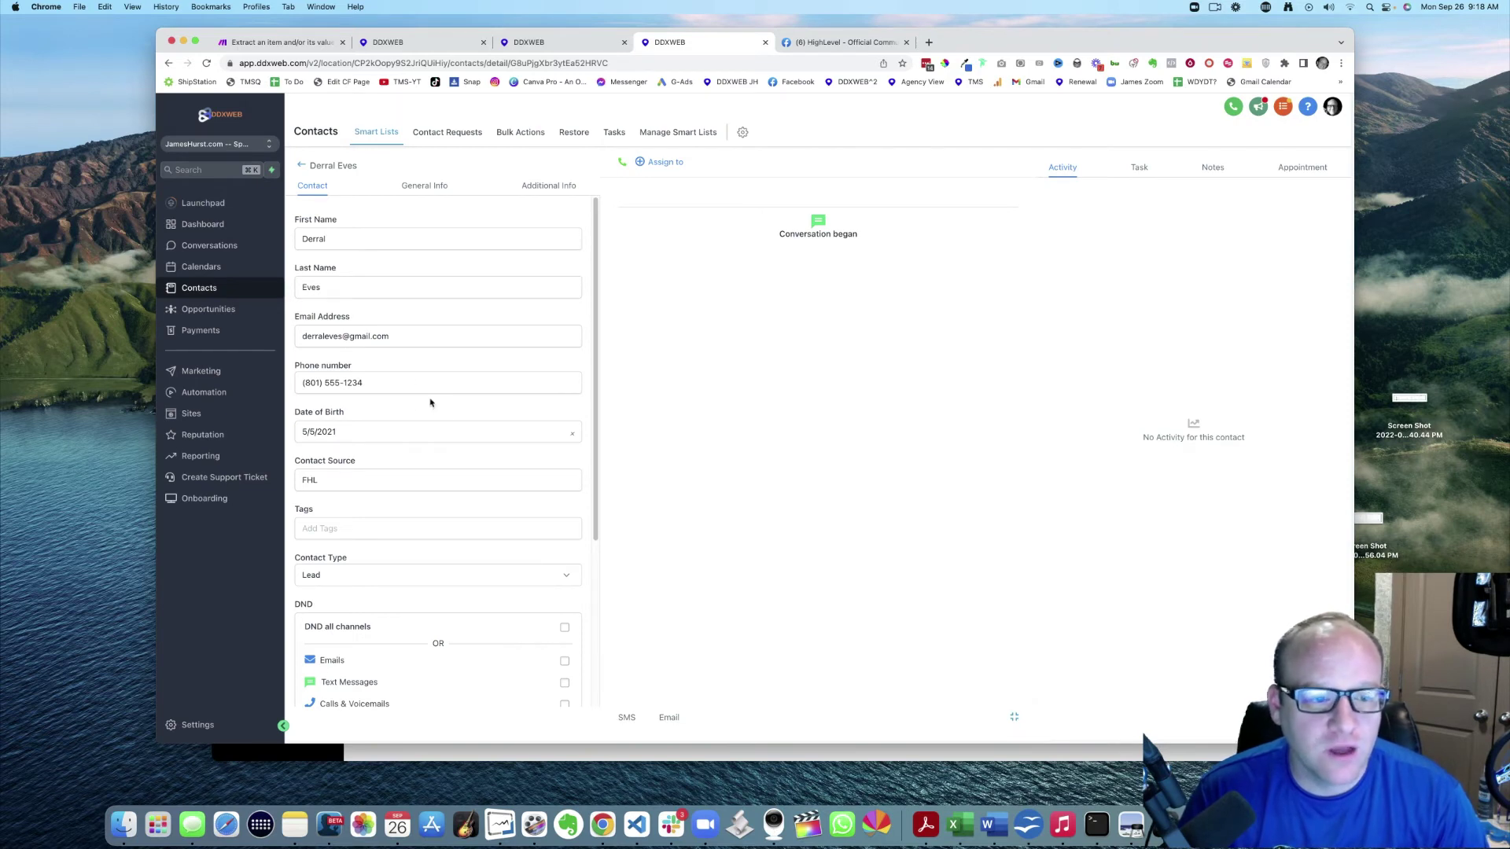
{"action": "left_click", "coordinate": [424, 187]}
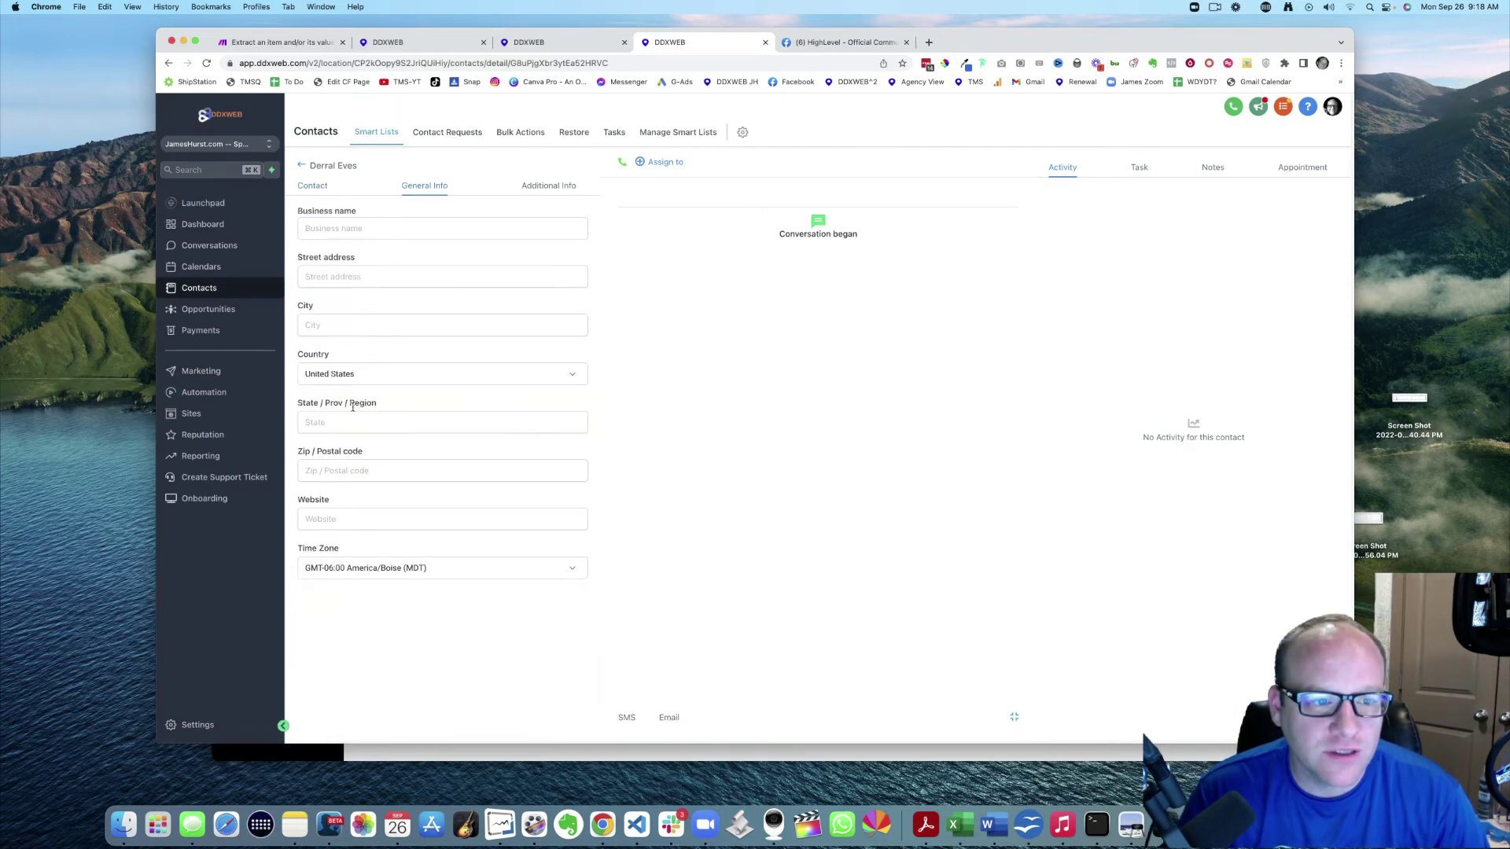
{"action": "left_click", "coordinate": [551, 189]}
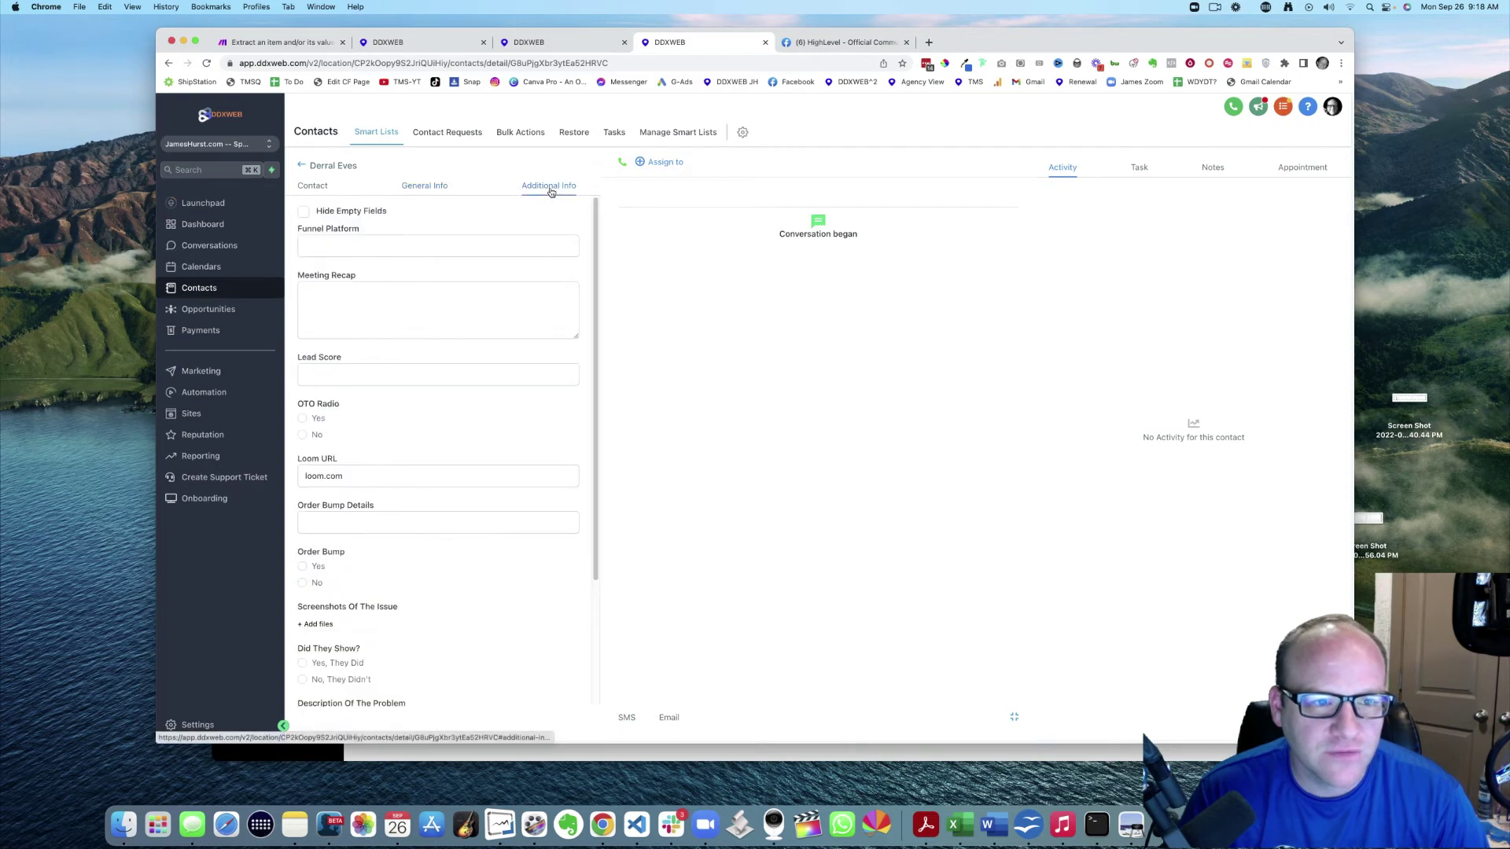
{"action": "left_click_drag", "start_coordinate": [307, 476], "coordinate": [341, 481]}
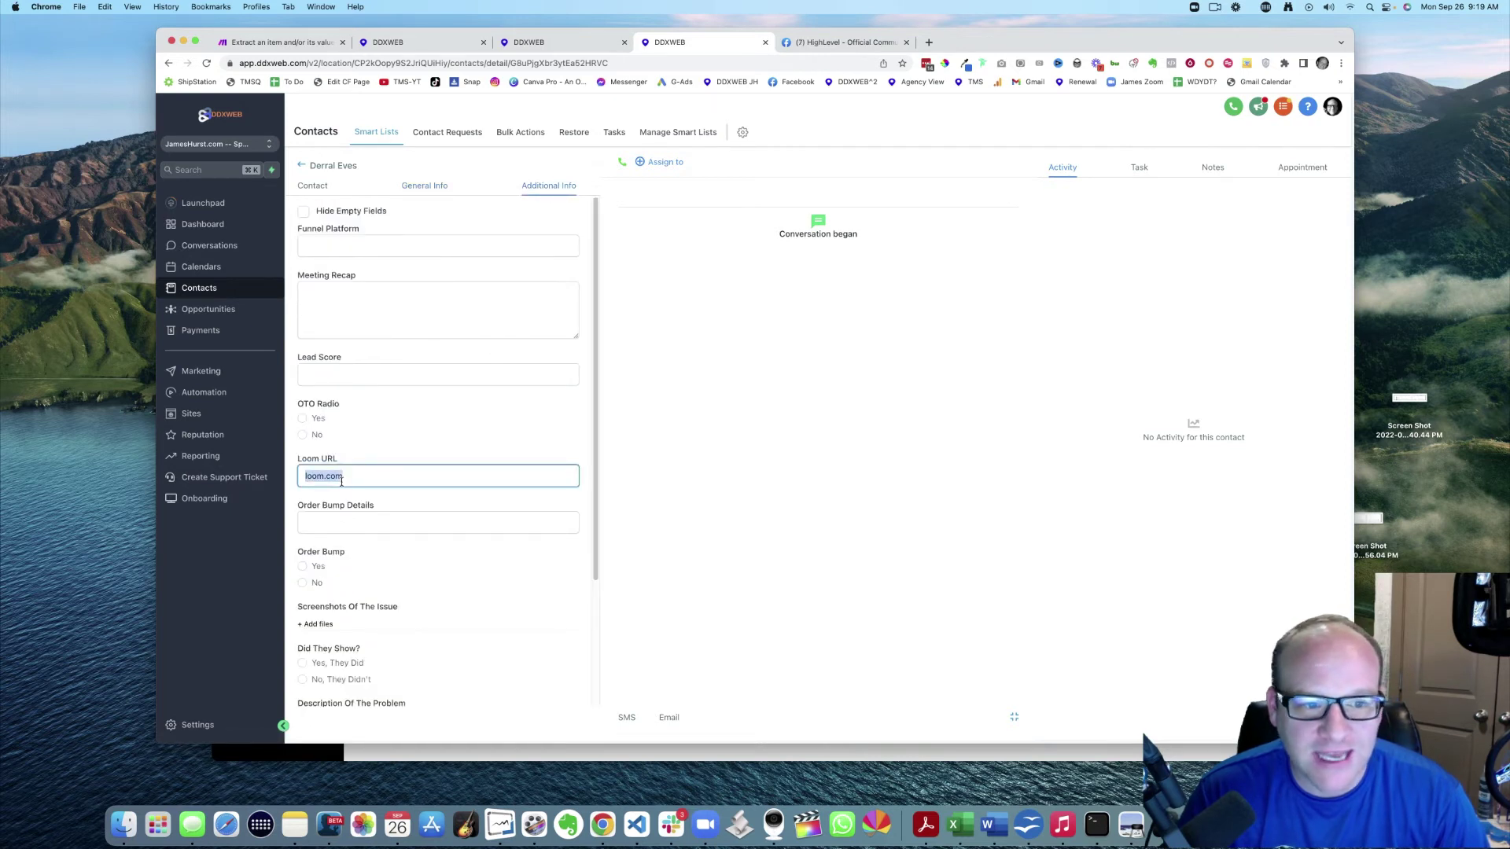
{"action": "left_click", "coordinate": [308, 169]}
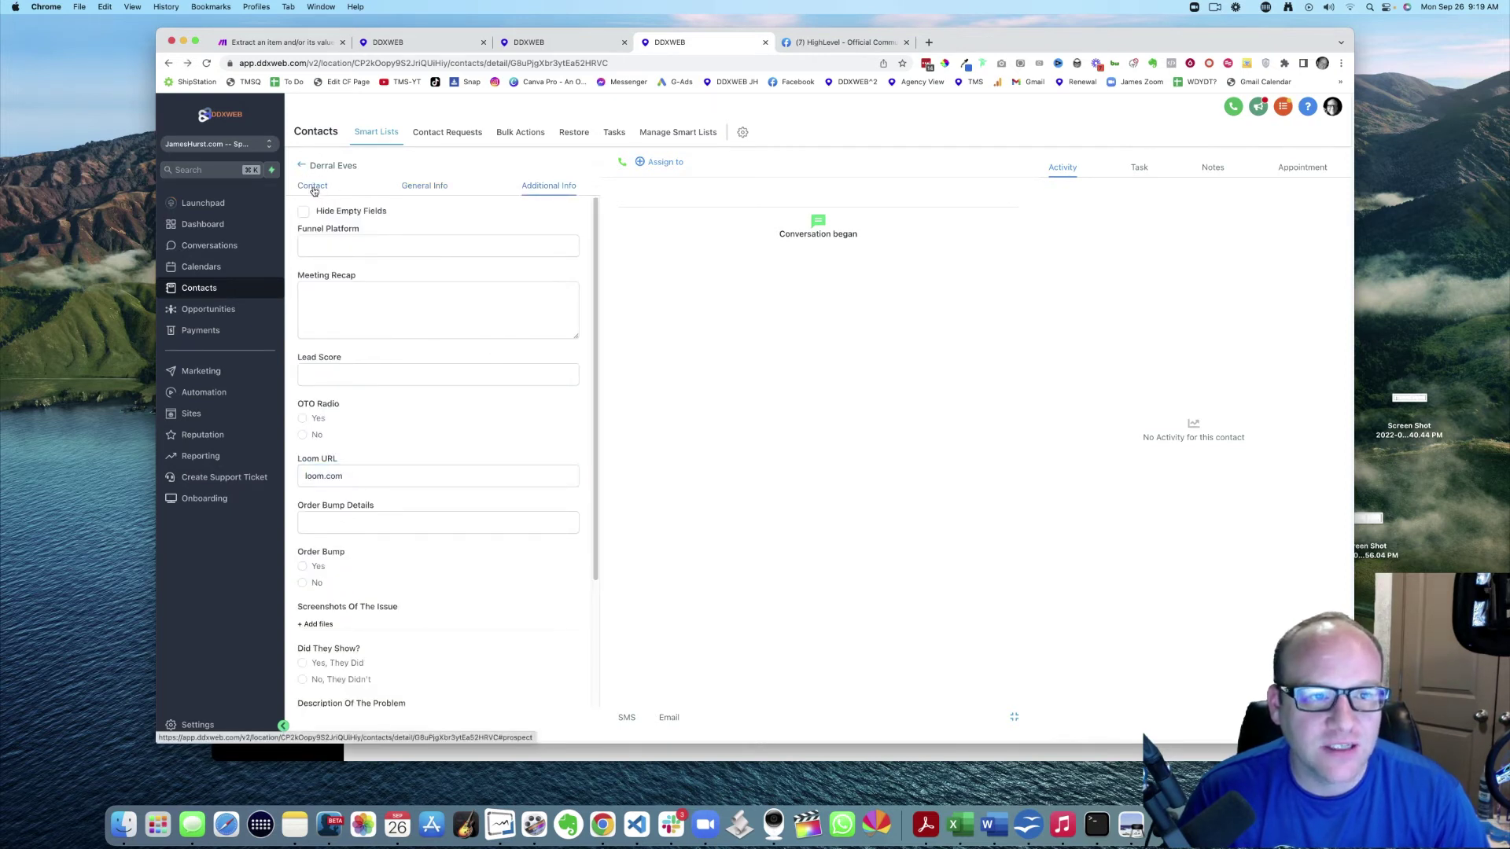
{"action": "left_click", "coordinate": [313, 189]}
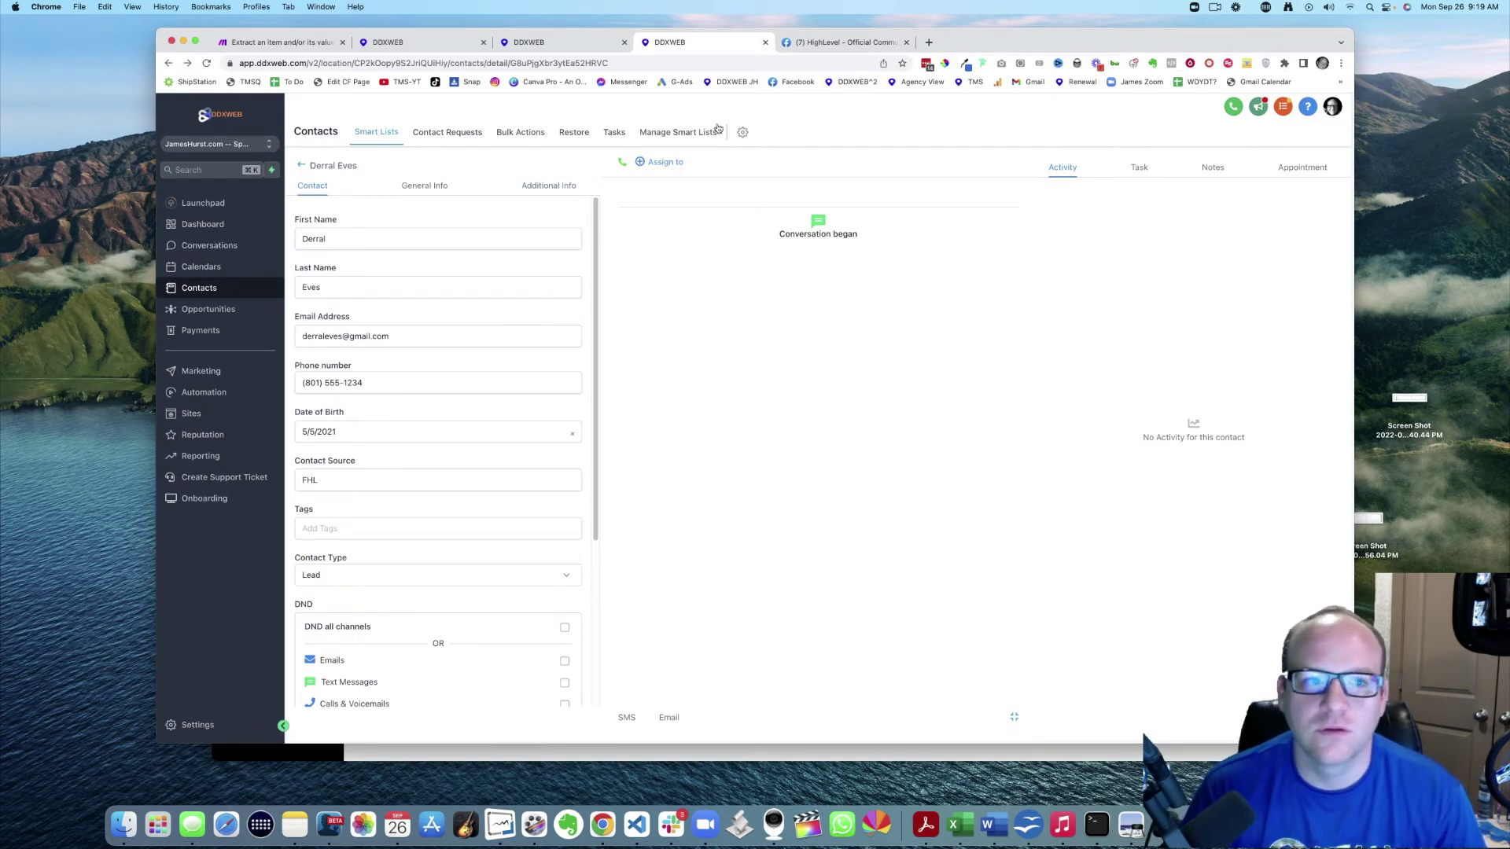
Return to the Contacts list and open the single merged contact's record.
{"action": "left_click", "coordinate": [205, 269]}
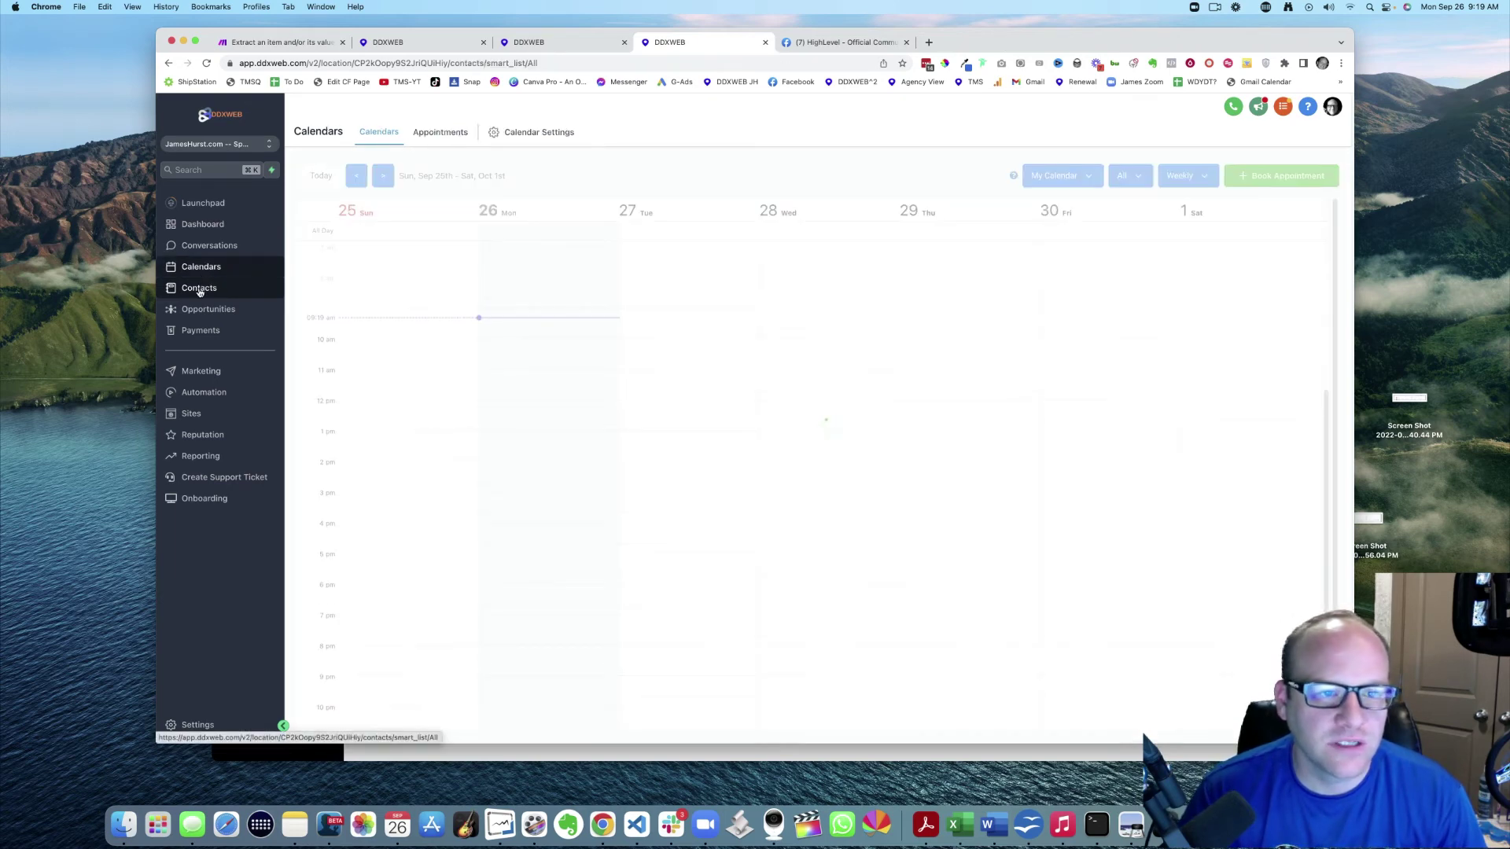
{"action": "left_click", "coordinate": [199, 289]}
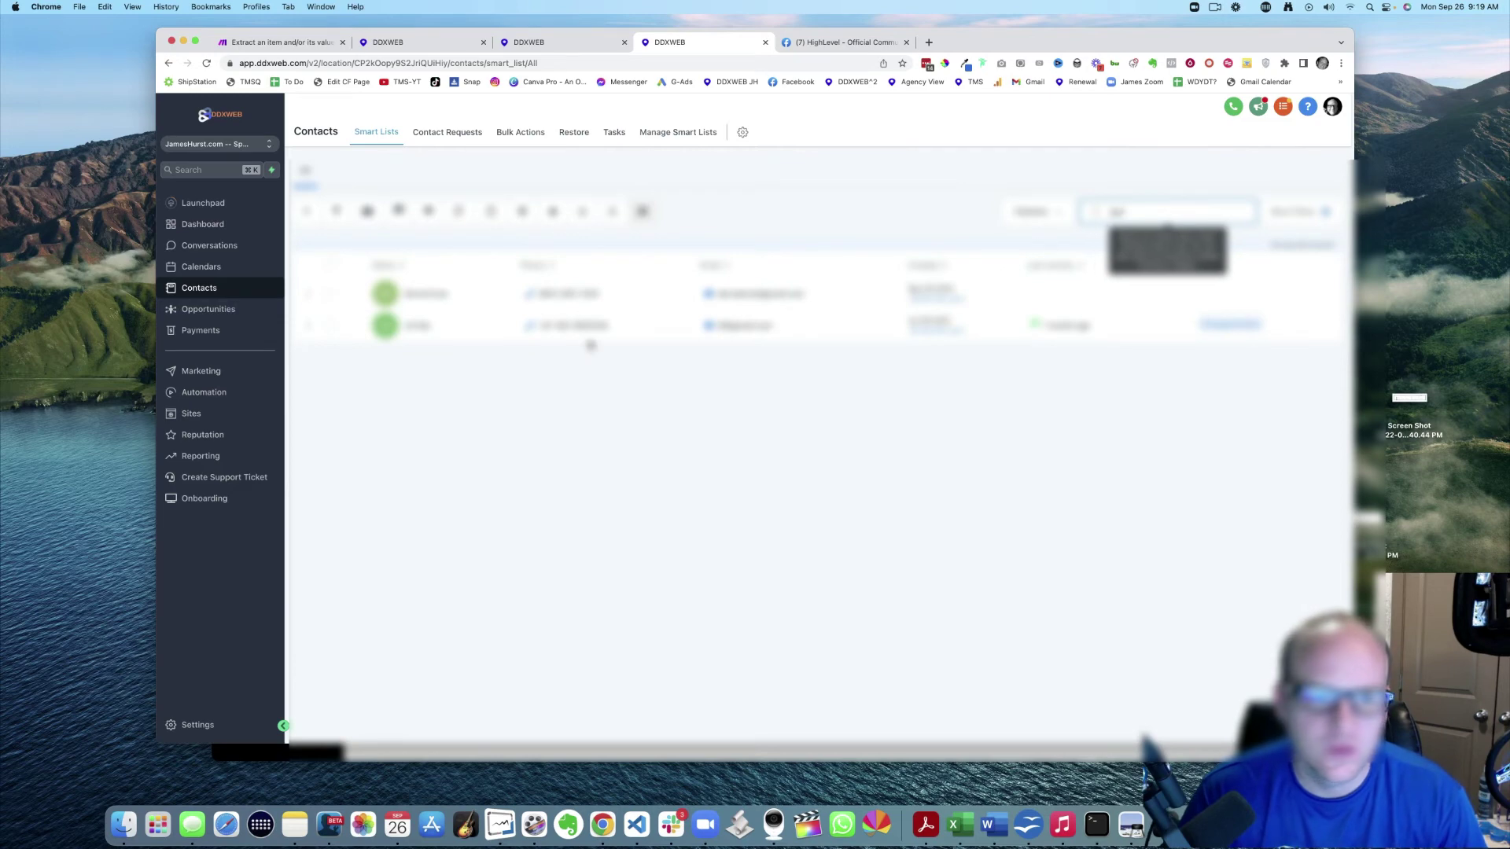
{"action": "left_click", "coordinate": [424, 295]}
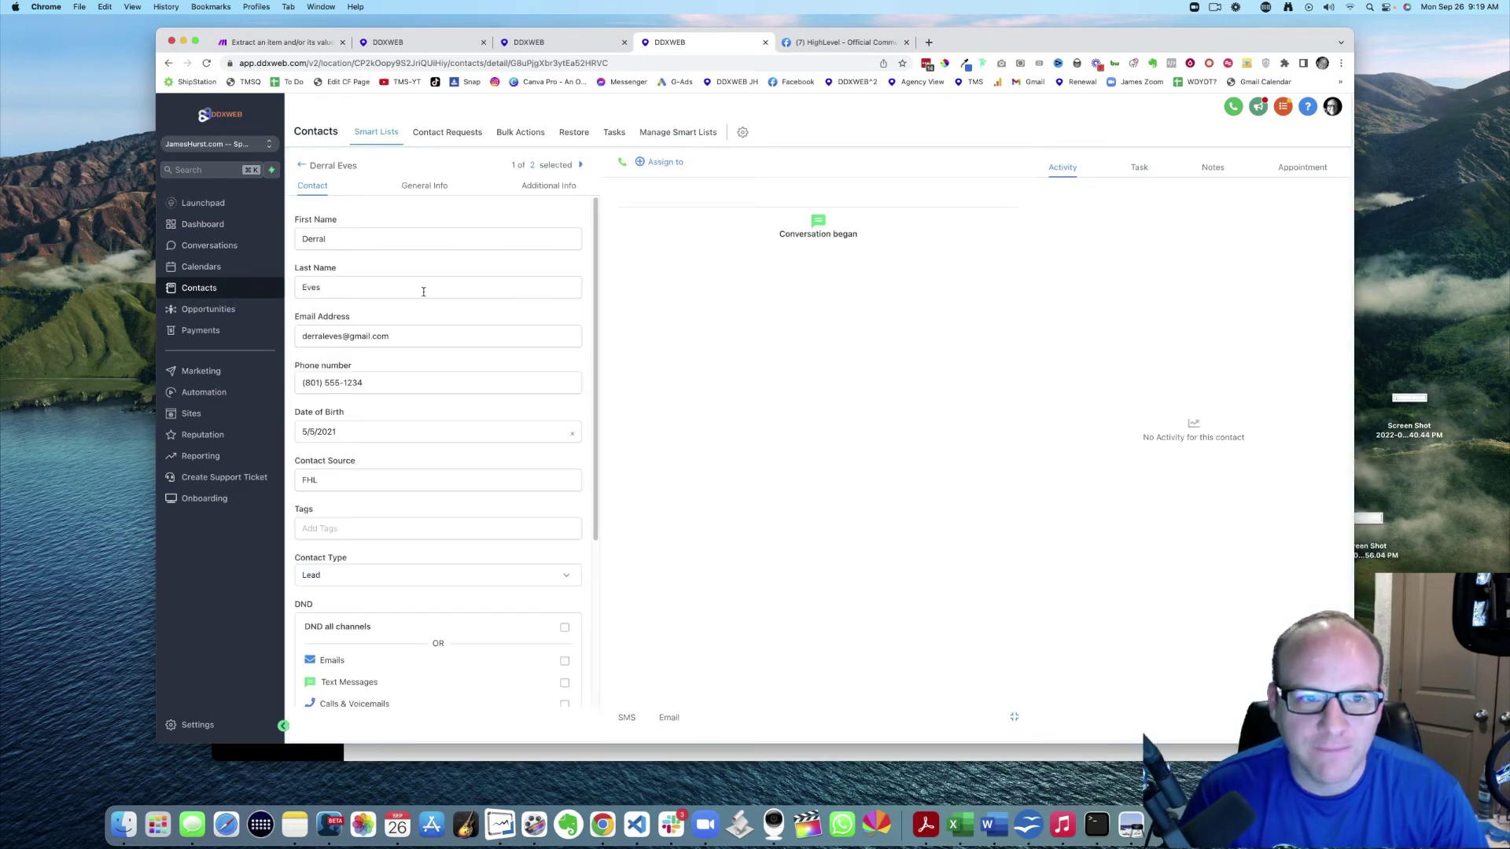
{"action": "scroll", "coordinate": [465, 320], "scroll_direction": "down", "scroll_amount": 5}
{"action": "scroll", "coordinate": [465, 322], "scroll_direction": "up", "scroll_amount": 5}
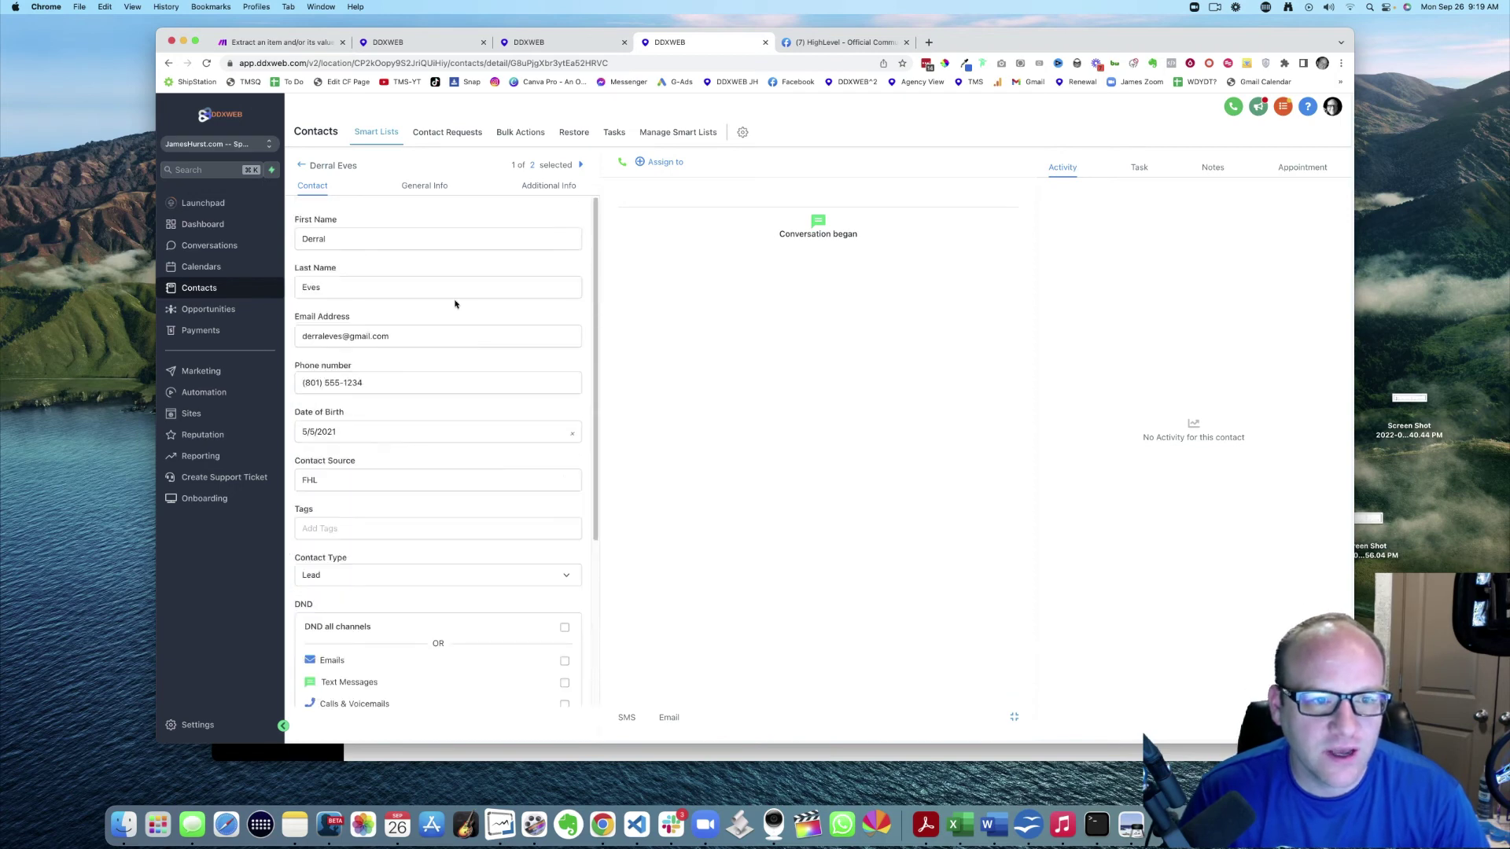
Show the contact's Additional Info fields and confirm the Loom URL is loom.com.
{"action": "left_click", "coordinate": [422, 185]}
{"action": "left_click", "coordinate": [557, 187]}
{"action": "left_click_drag", "start_coordinate": [316, 476], "coordinate": [346, 475]}
{"action": "scroll", "coordinate": [467, 369], "scroll_direction": "down", "scroll_amount": 1}
{"action": "scroll", "coordinate": [492, 493], "scroll_direction": "down", "scroll_amount": 4}
{"action": "scroll", "coordinate": [490, 492], "scroll_direction": "up", "scroll_amount": 5}
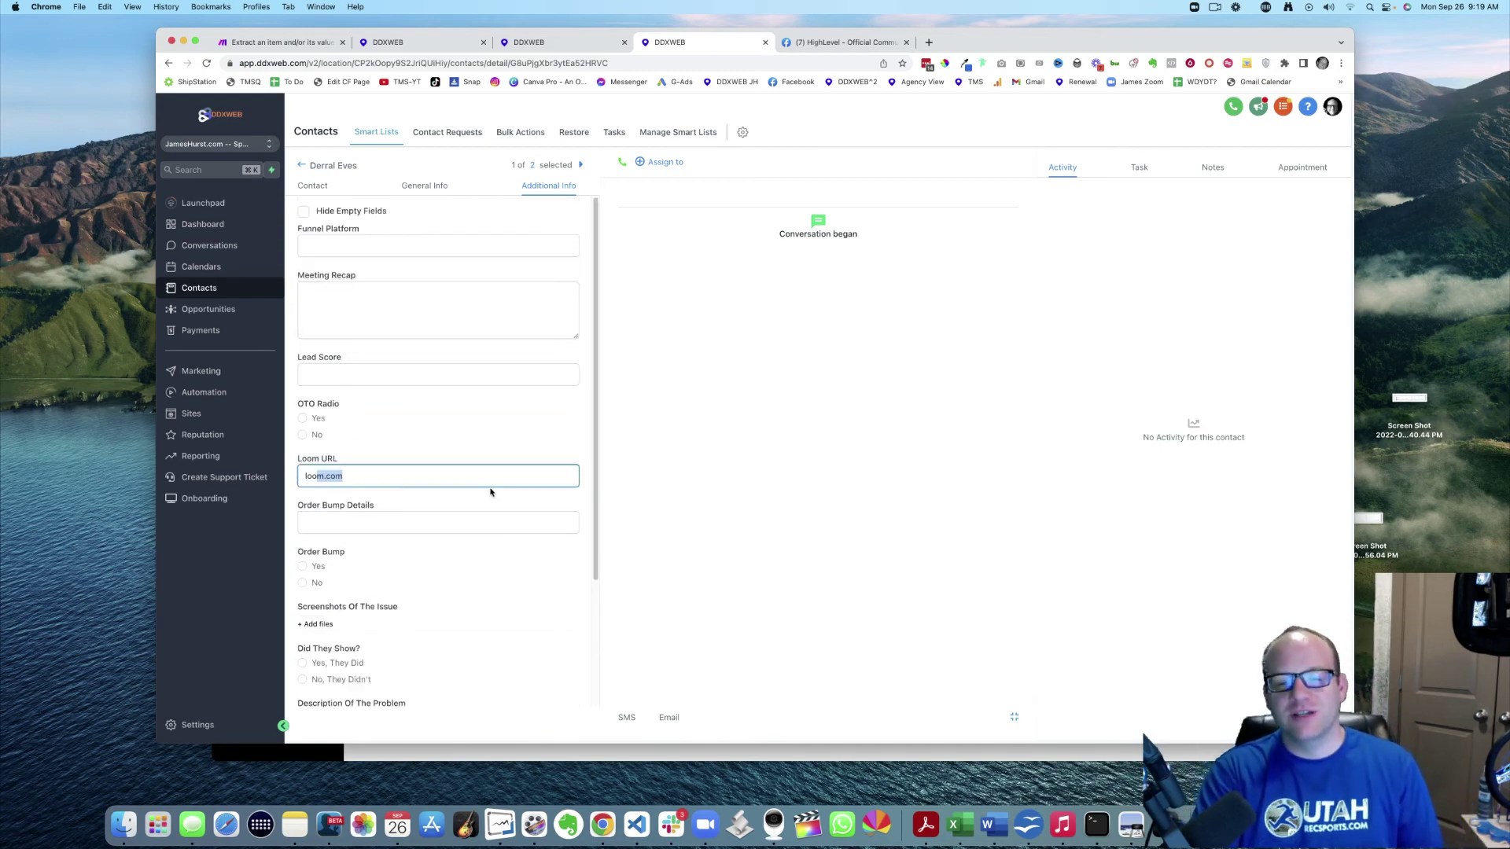